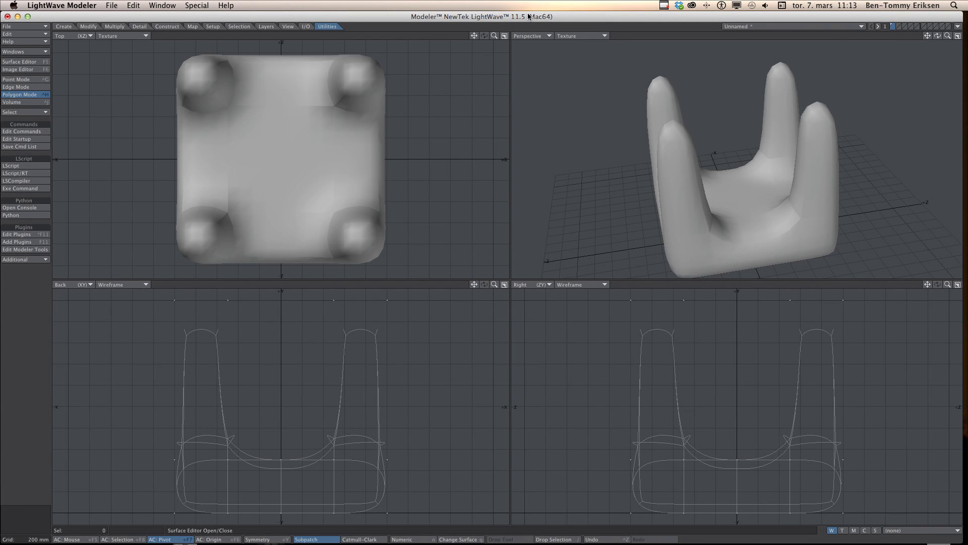
Orbit the Perspective view twice to inspect the four-pronged model, then switch to Chrome.
mouse_move(733, 167)
alt+mouse_down()
mouse_move(761, 151)
mouse_move(748, 181)
mouse_move(728, 181)
alt+mouse_up()
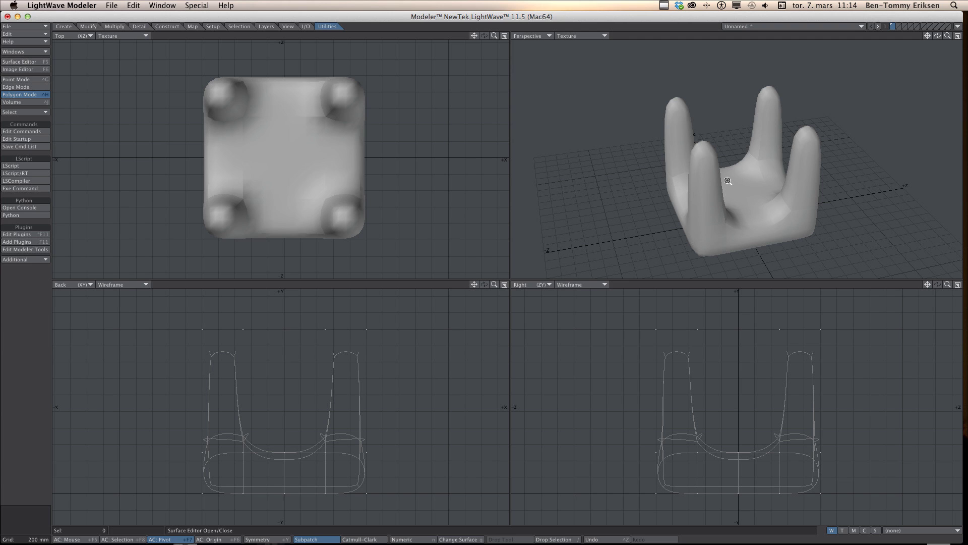
alt+drag(731, 179, 763, 189)
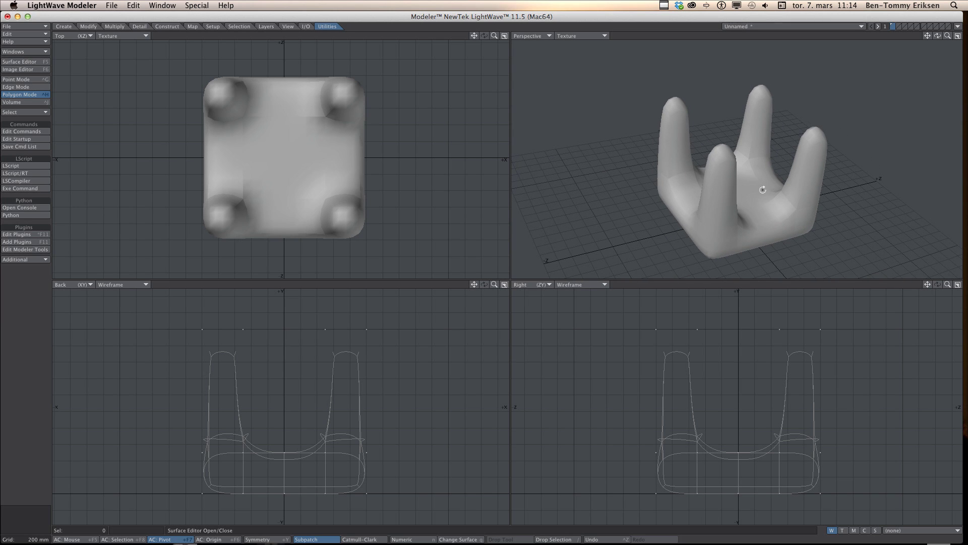
key(super+Tab)
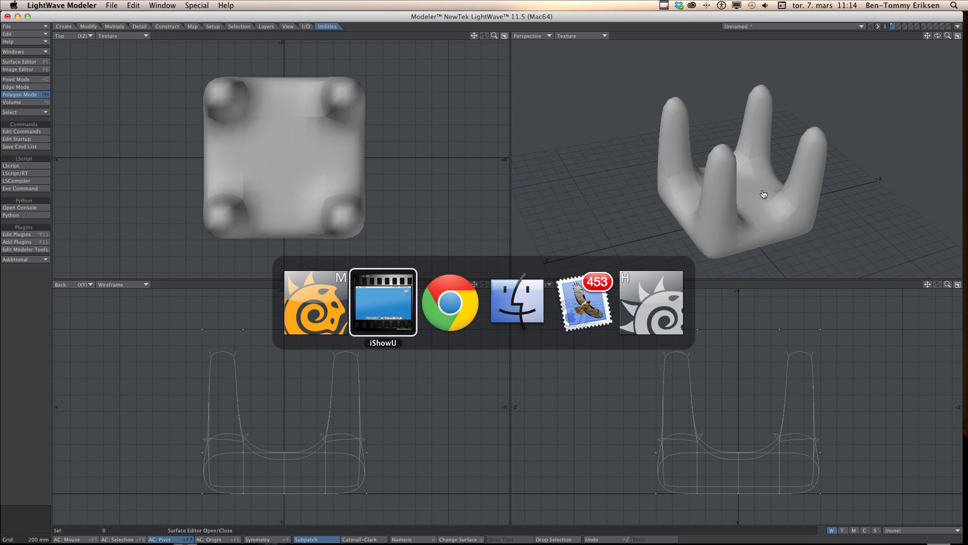
View the chromecow.com page offering SHM_STL_Tools_v1.12.zip, then switch to Finder.
key(super+Tab)
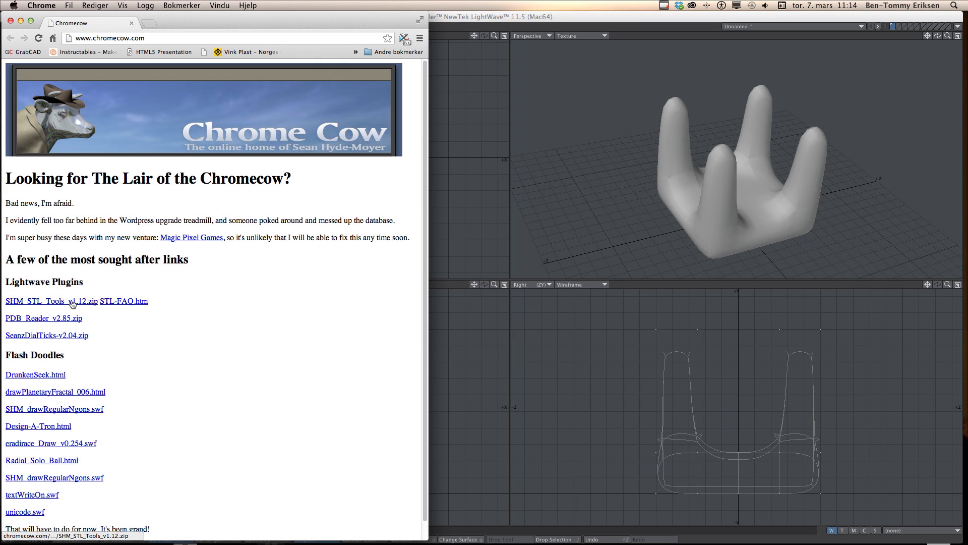
key(super+Tab)
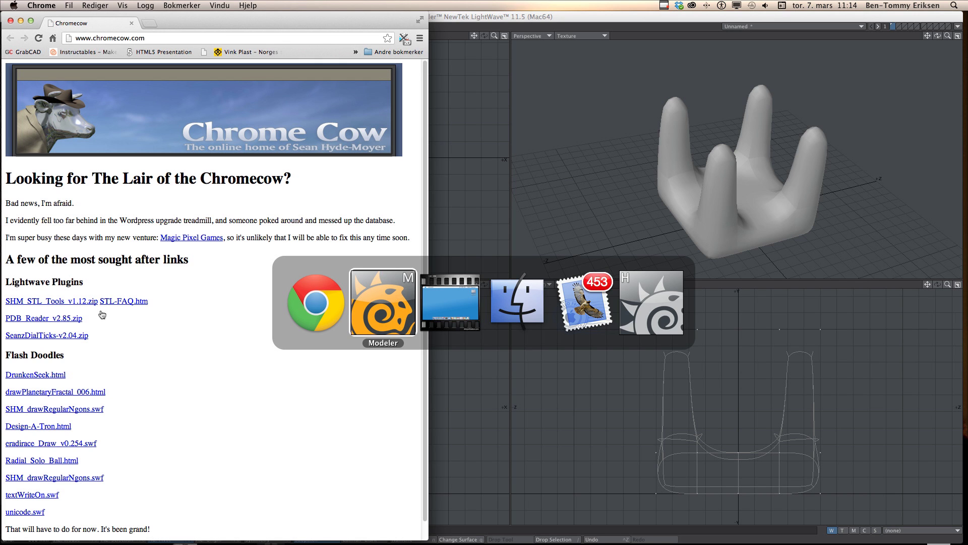
In Finder, open LightWave3D11.5 > support > plugins > input-output.
key(super+Tab)
key(super+Tab)
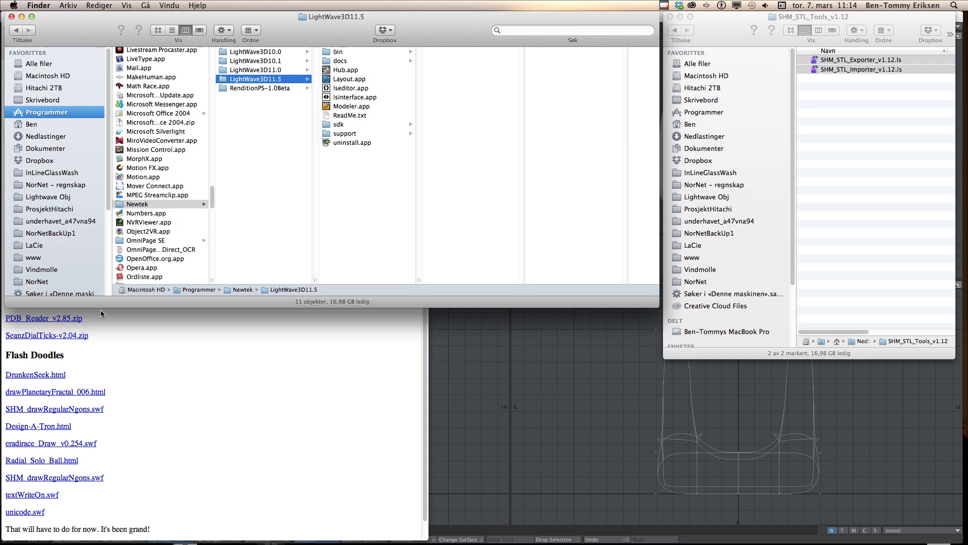
click(812, 18)
click(812, 18)
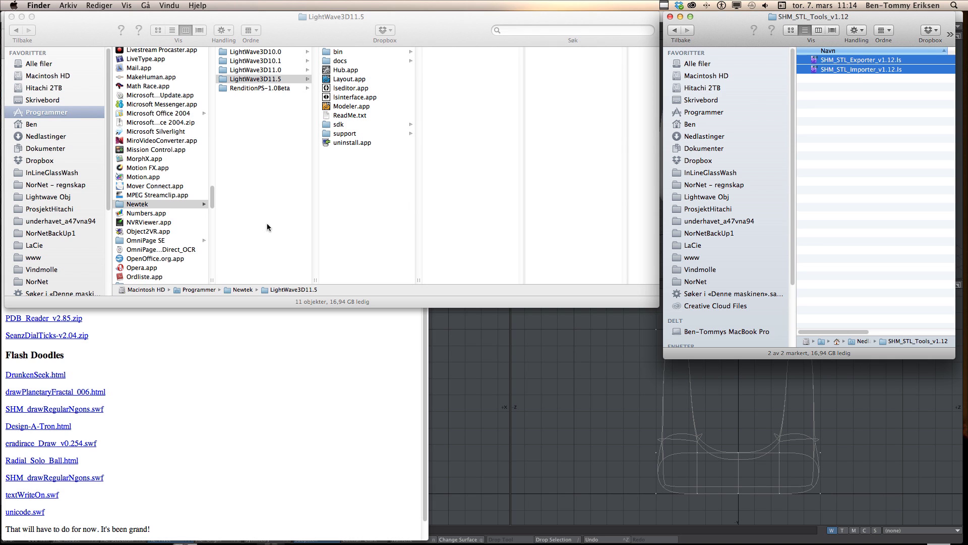
click(86, 33)
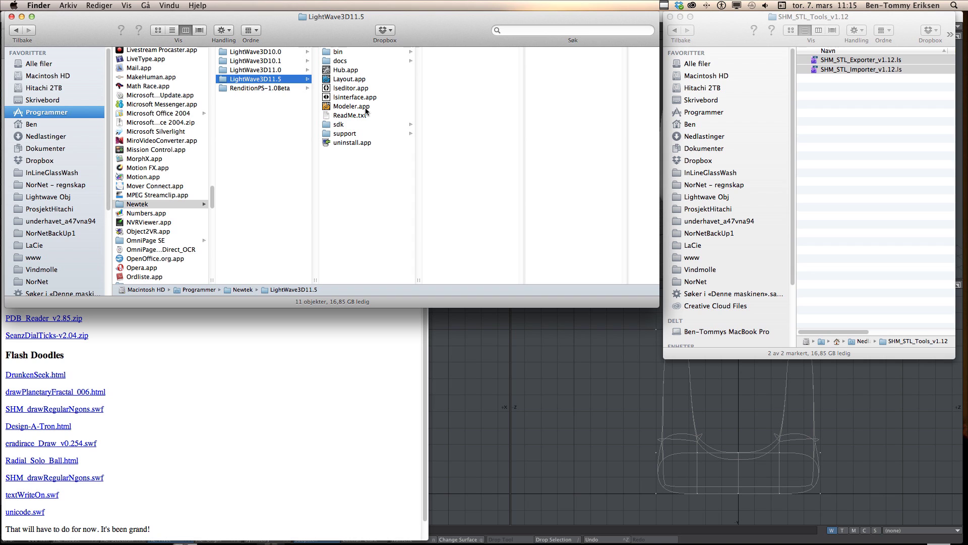
click(349, 134)
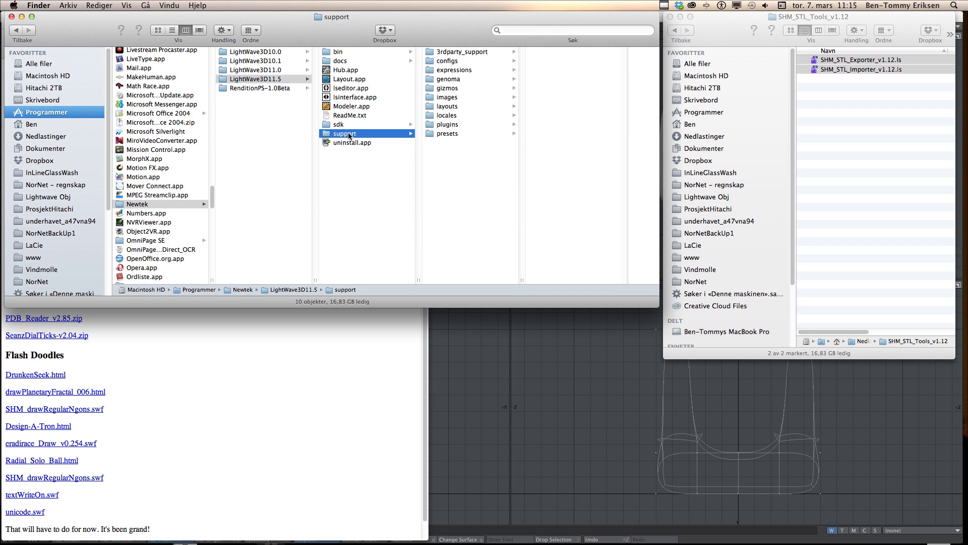
click(448, 124)
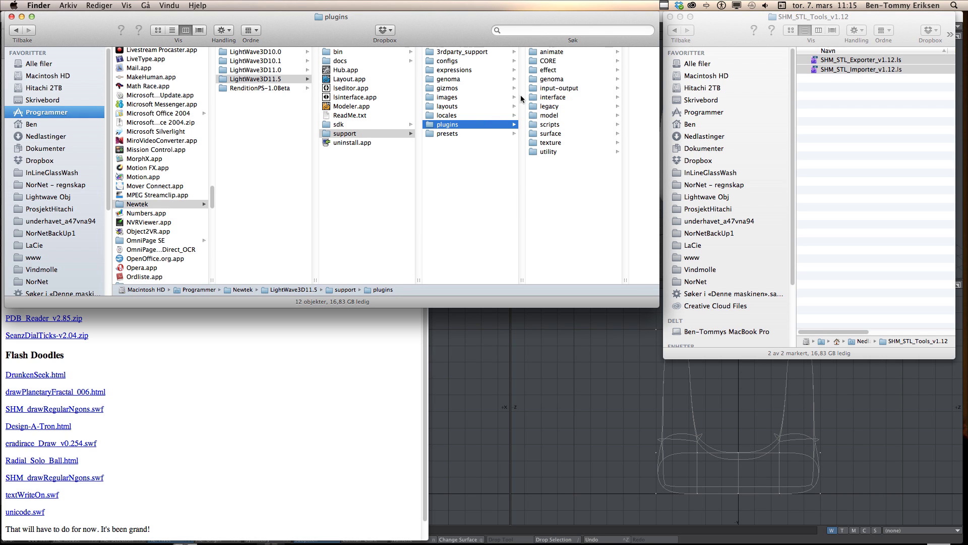
click(536, 90)
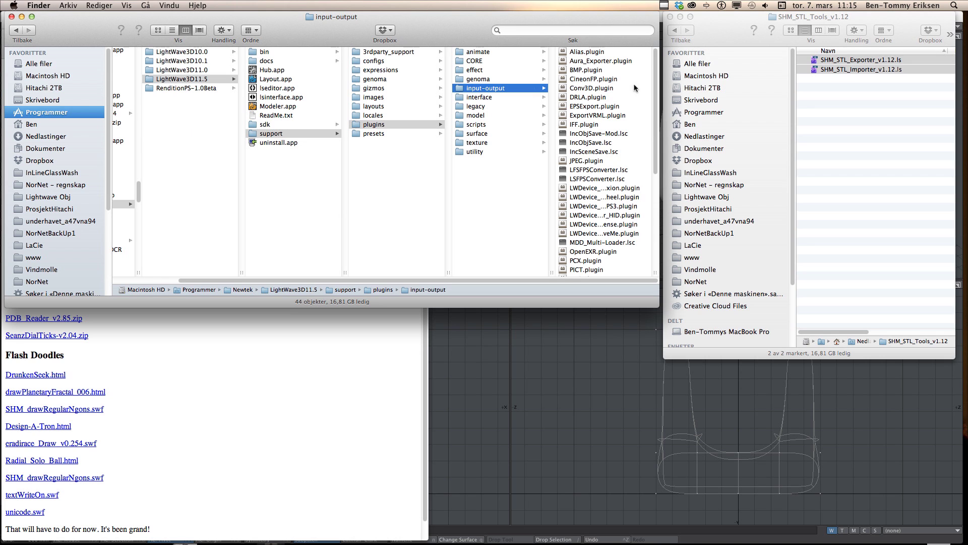
Copy both SHM_STL exporter and importer .ls scripts into input-output, then return to Modeler.
click(830, 62)
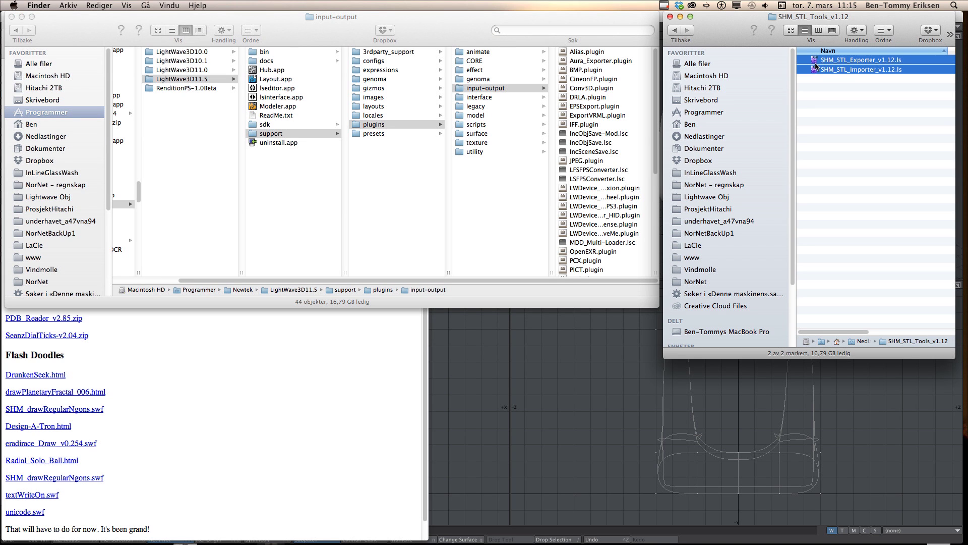
scroll(634, 140, down, 5)
click(656, 164)
drag(655, 164, 656, 206)
click(563, 192)
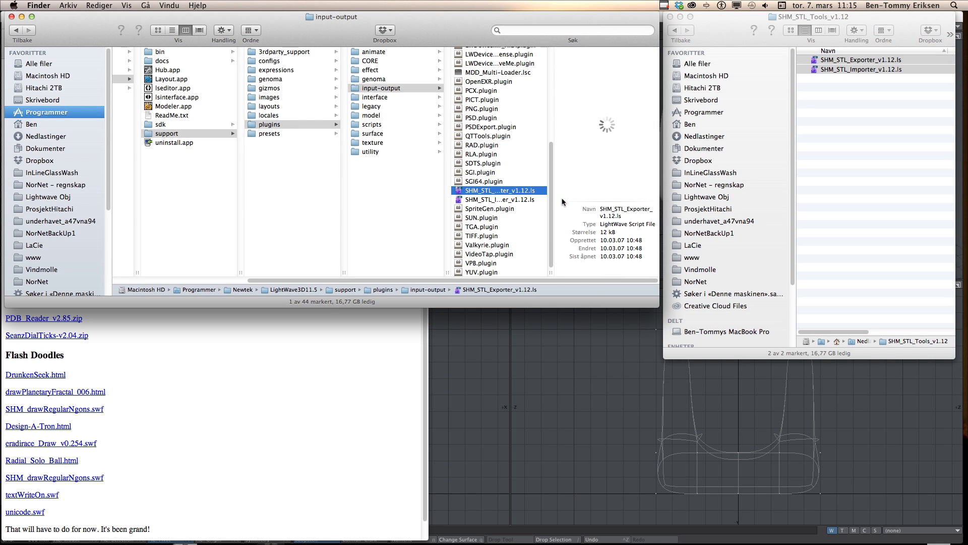
click(414, 210)
key(super+Tab)
key(super+Tab)
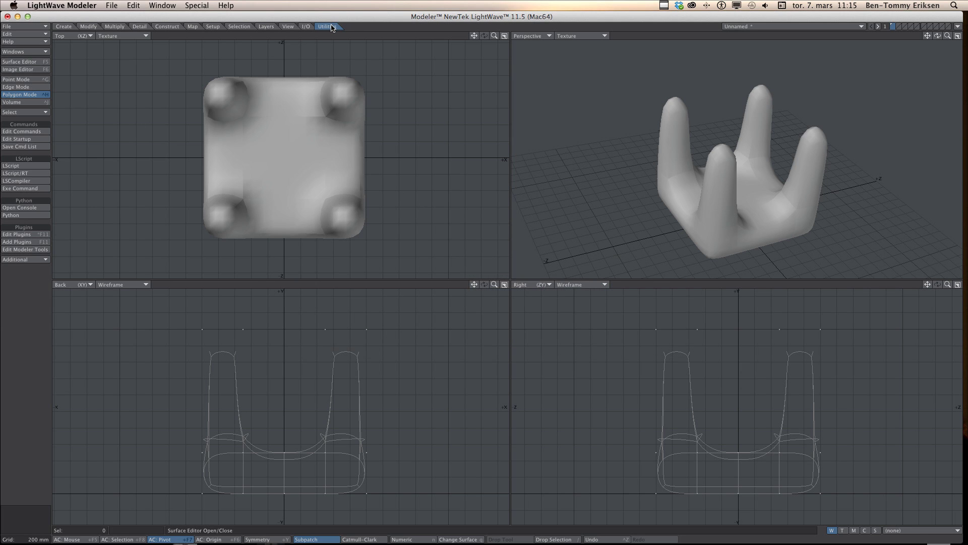
Choose Edit > Edit Plugins... to show the plug-in categories from Animation I/O to Volumetric Effect.
click(38, 52)
click(31, 36)
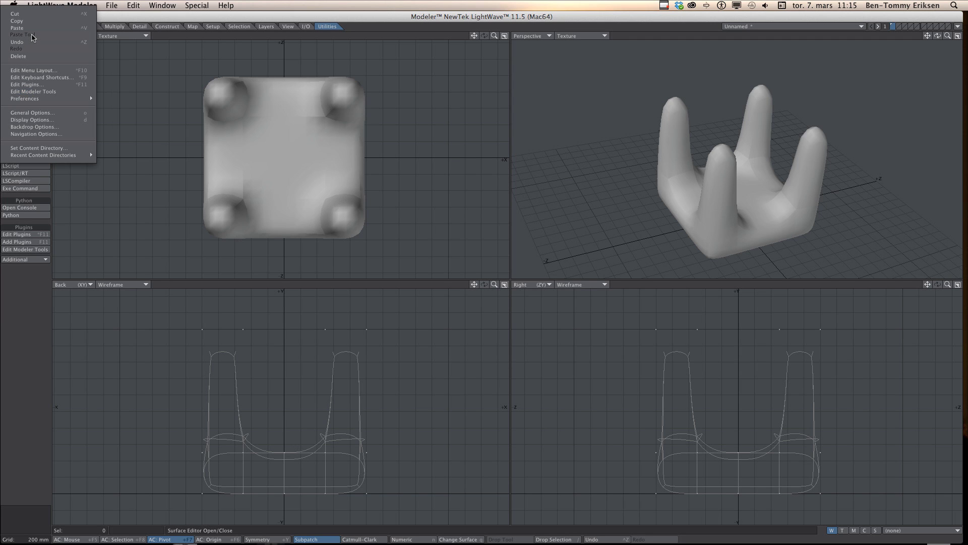
click(48, 85)
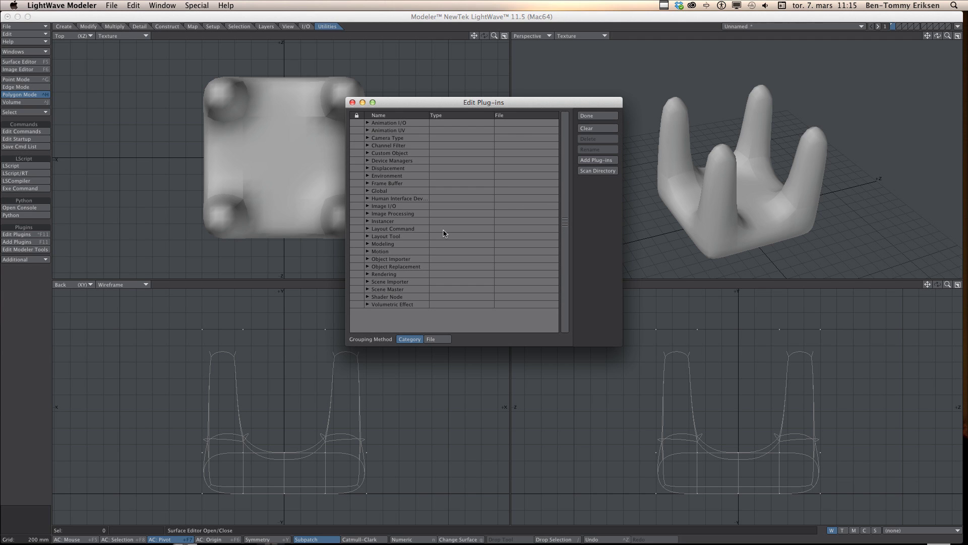
Add SHM_STL_Exporter and SHM_STL_Importer .ls files from input-output through Add Plug-ins.
click(600, 160)
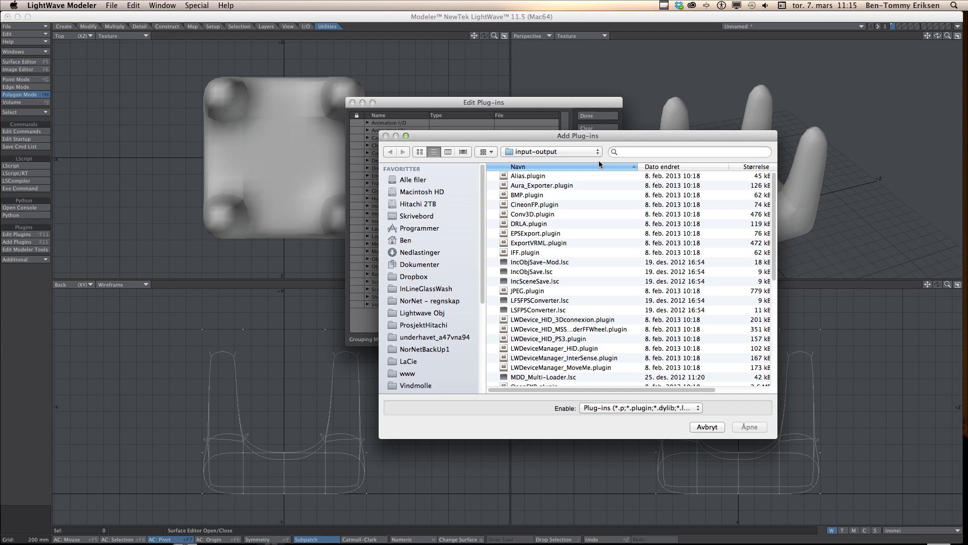
drag(589, 137, 540, 71)
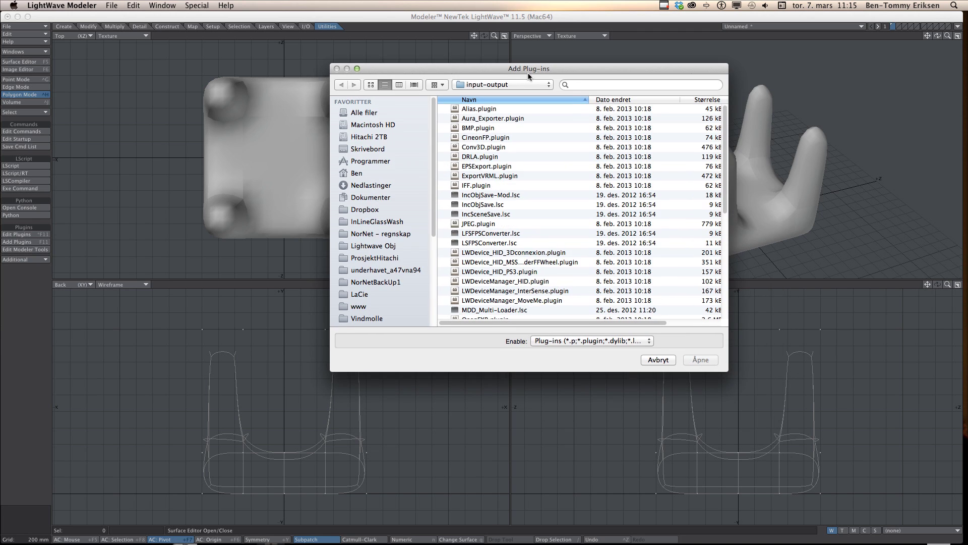
click(504, 85)
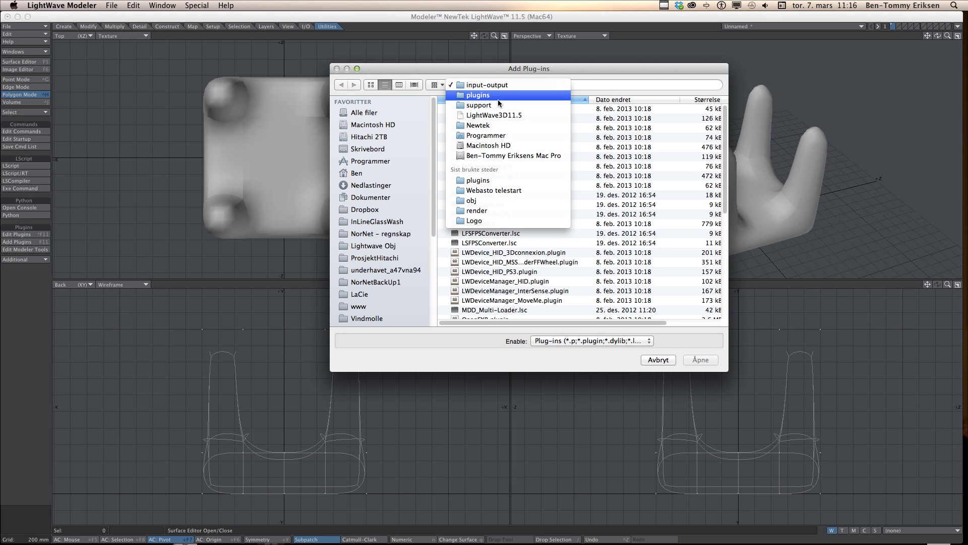
click(498, 86)
scroll(526, 175, down, 10)
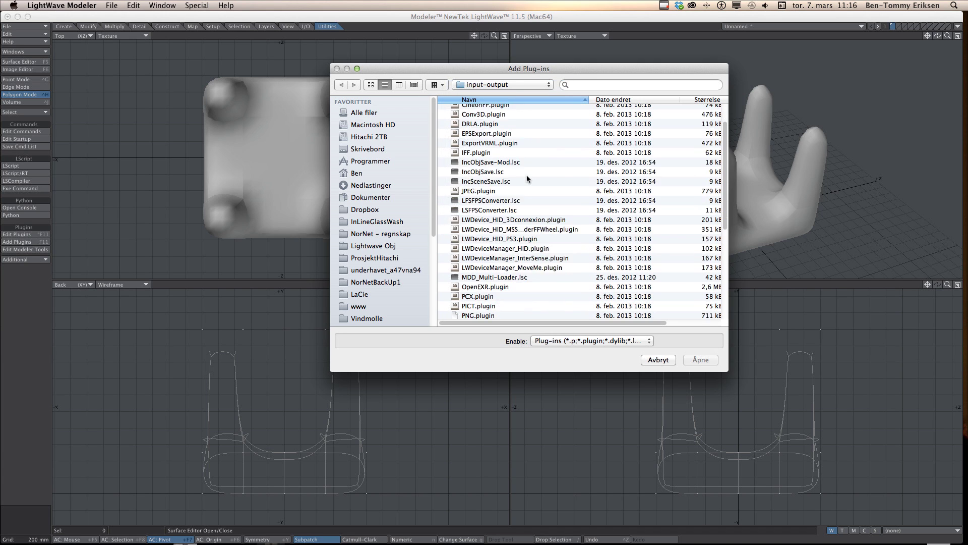
click(517, 229)
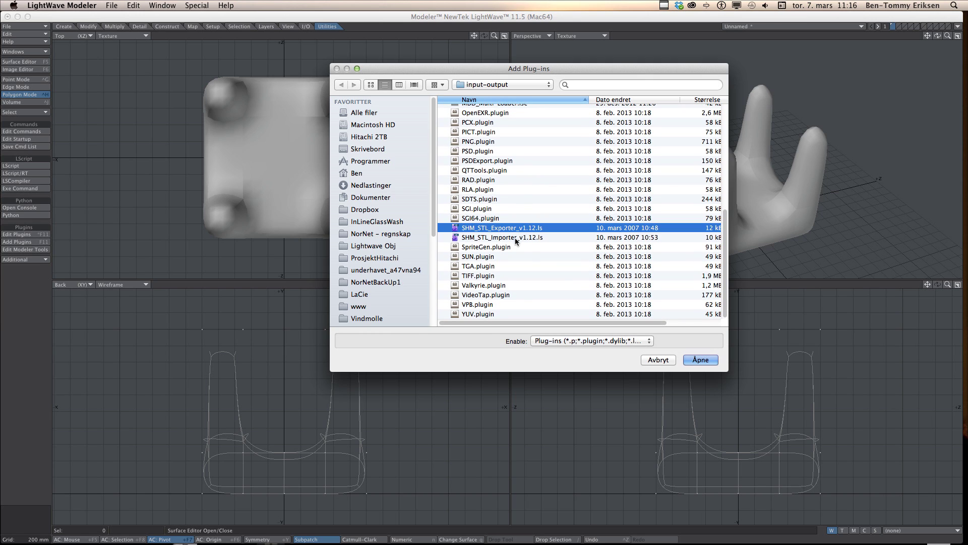
shift+click(516, 238)
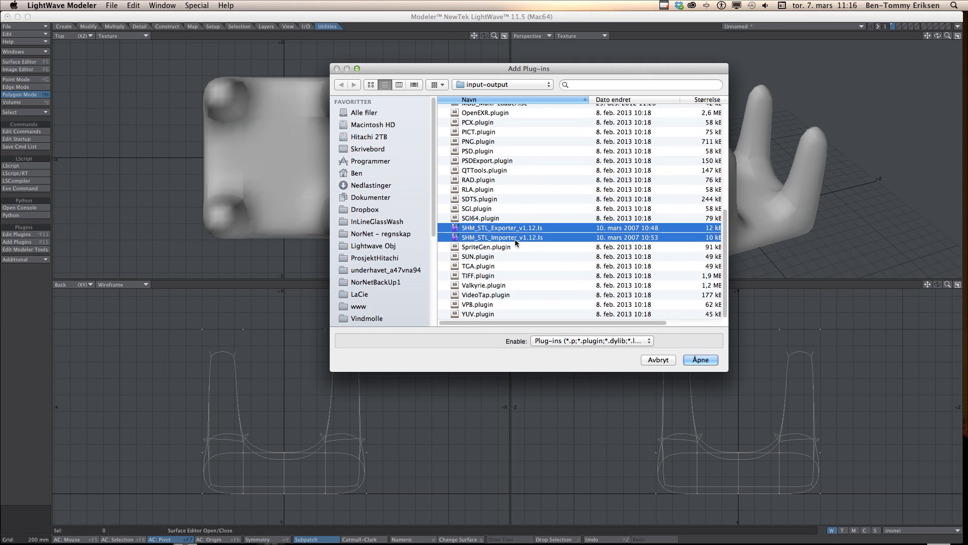
click(699, 360)
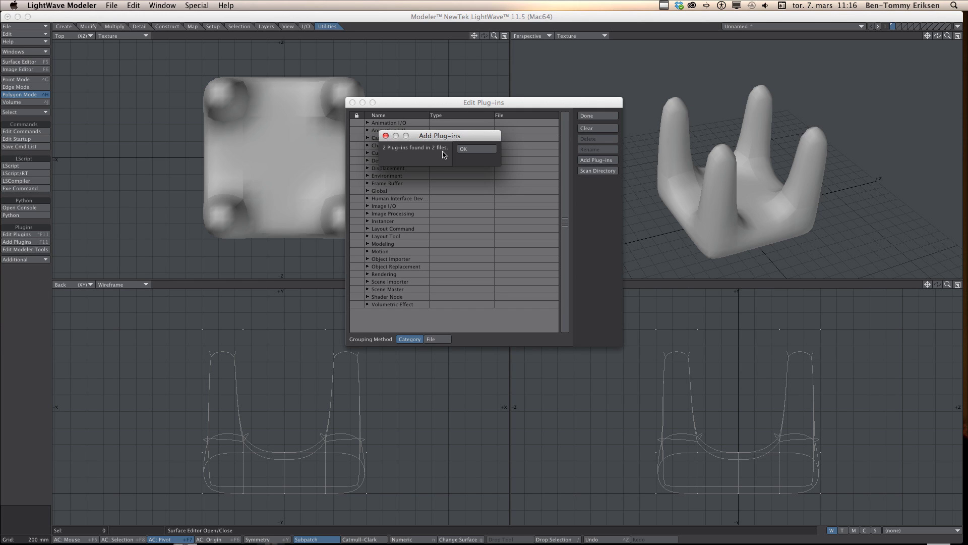
Dismiss the '2 Plug-ins found' message, close Edit Plug-ins, and check File > Export formats.
click(479, 150)
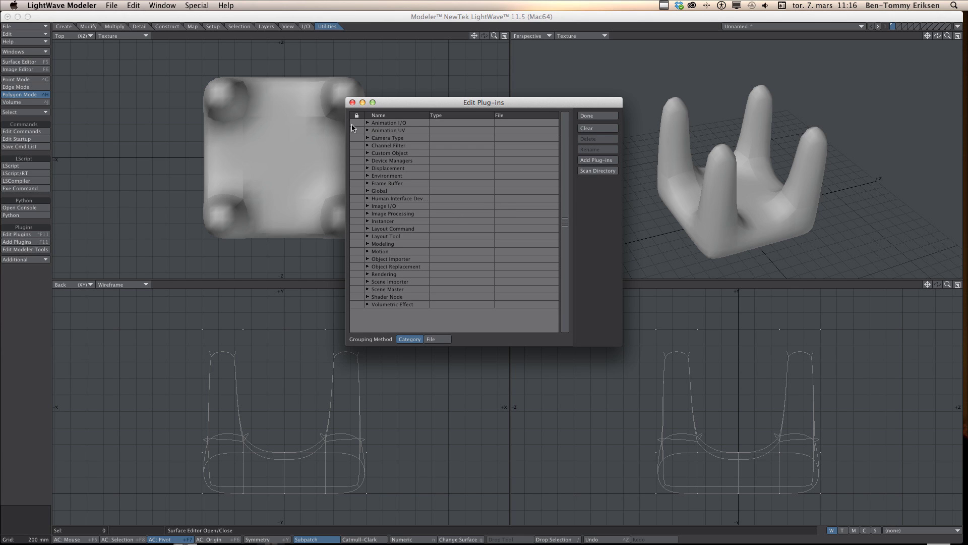
click(352, 104)
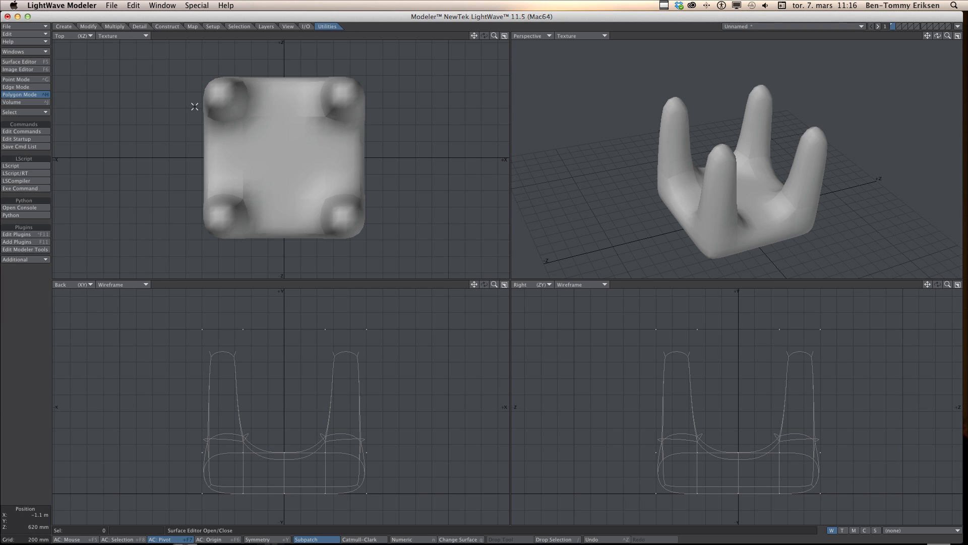
click(34, 27)
mouse_move(49, 113)
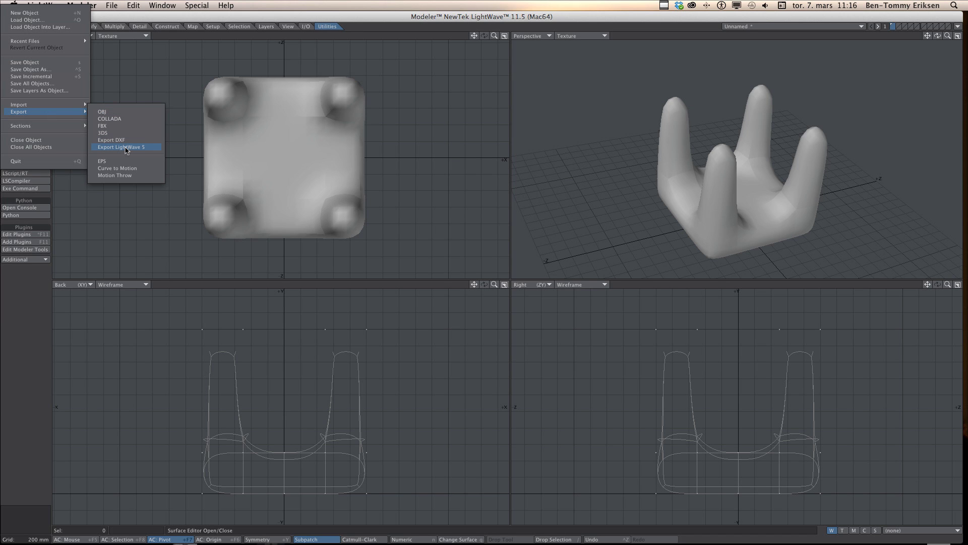
click(147, 79)
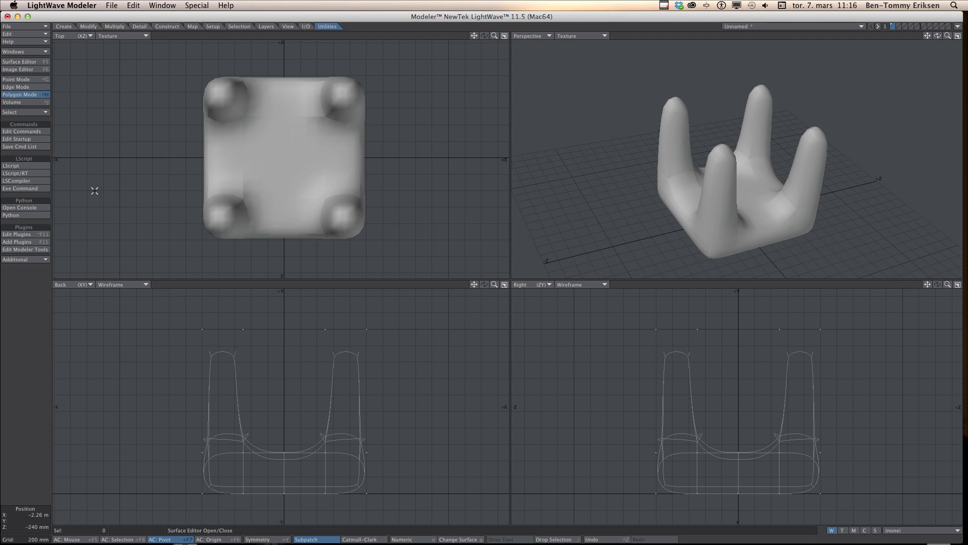
click(33, 260)
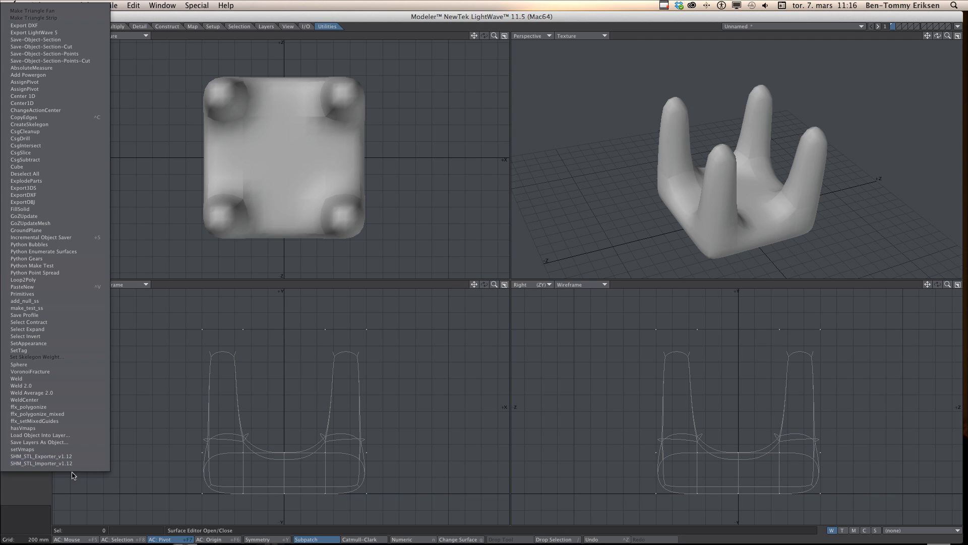
click(224, 324)
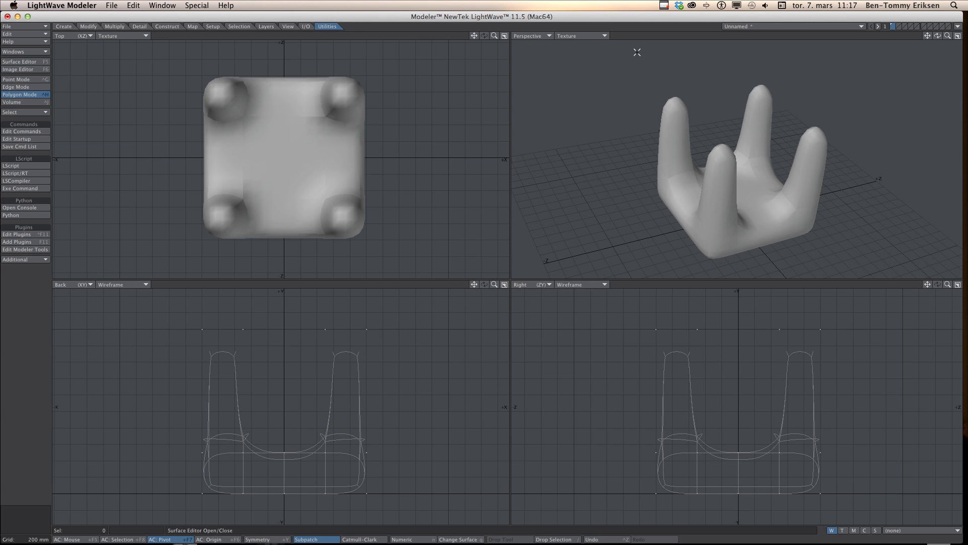
Toggle SubPatch with Tab and orbit the Perspective view to face the four prongs.
key(Tab)
alt+drag(751, 179, 707, 202)
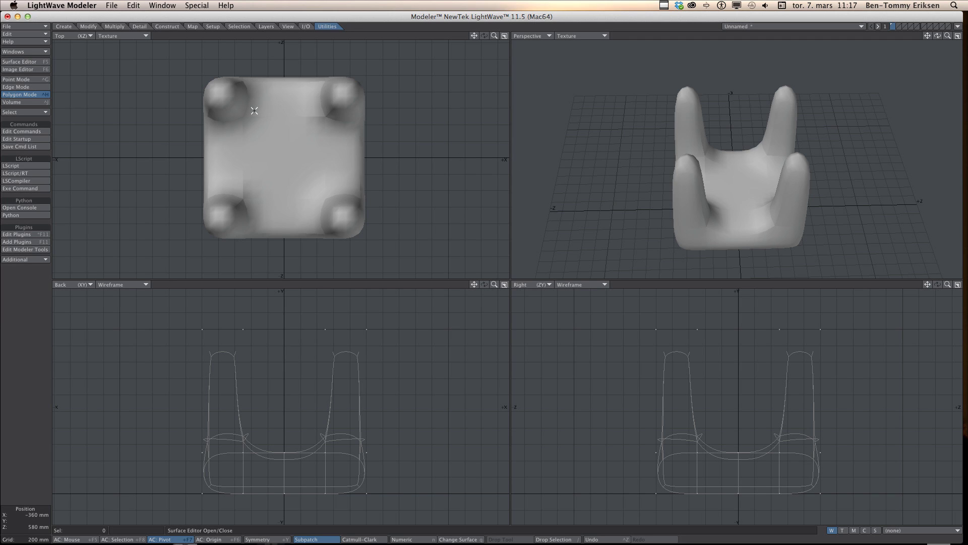
Try Construct > Freeze, inspect the frozen mesh, then undo the freeze.
click(171, 29)
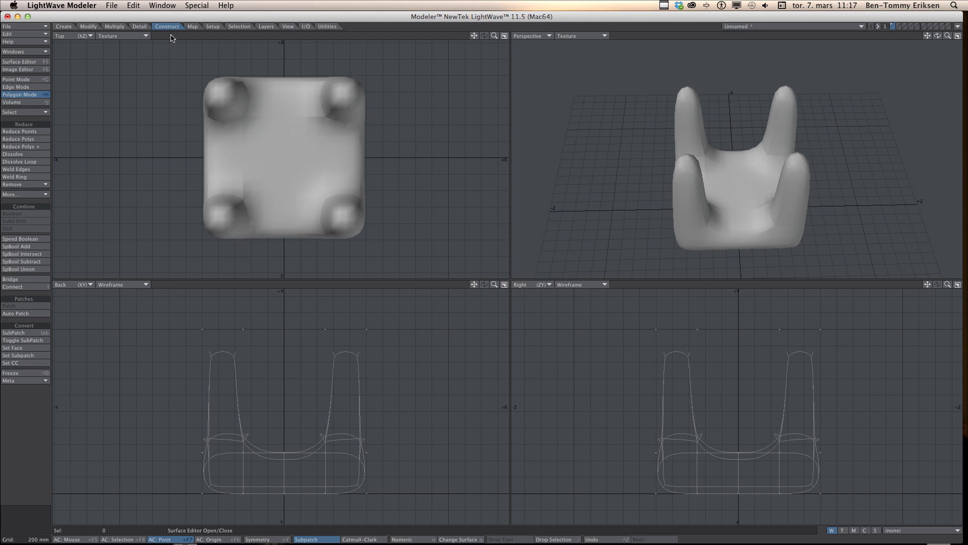
click(36, 374)
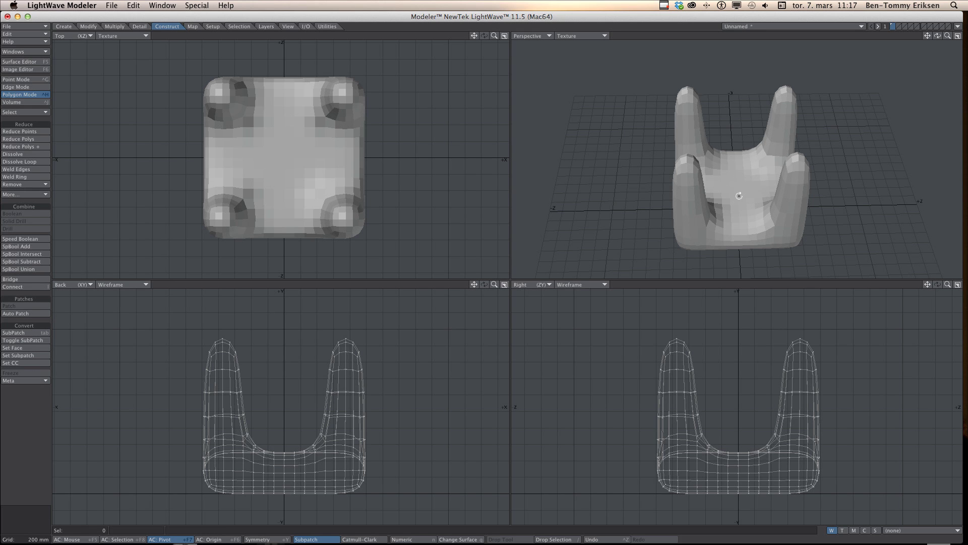
alt+drag(753, 205, 784, 205)
key(super+z)
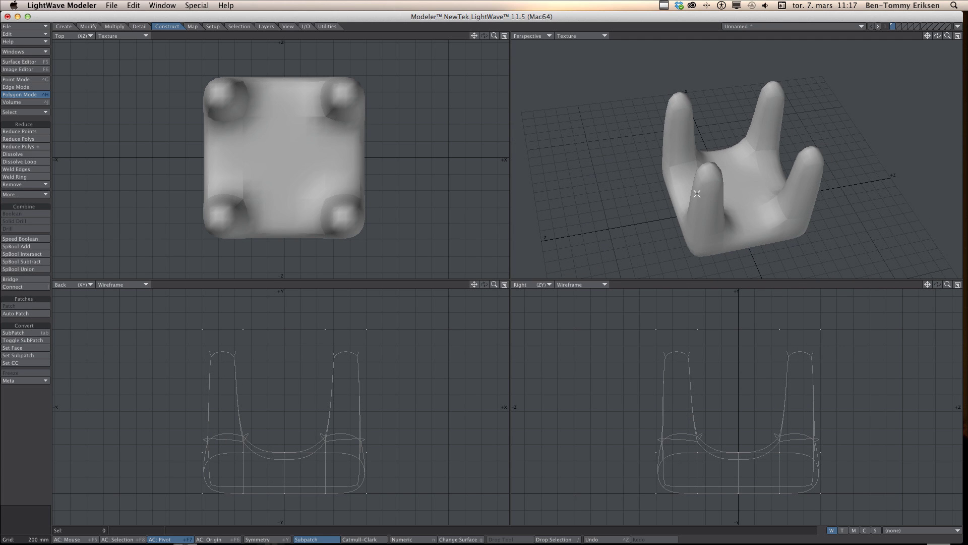
In General Options, set Subpatch Divisions and Catmull-Clark Level to 6.
key(o)
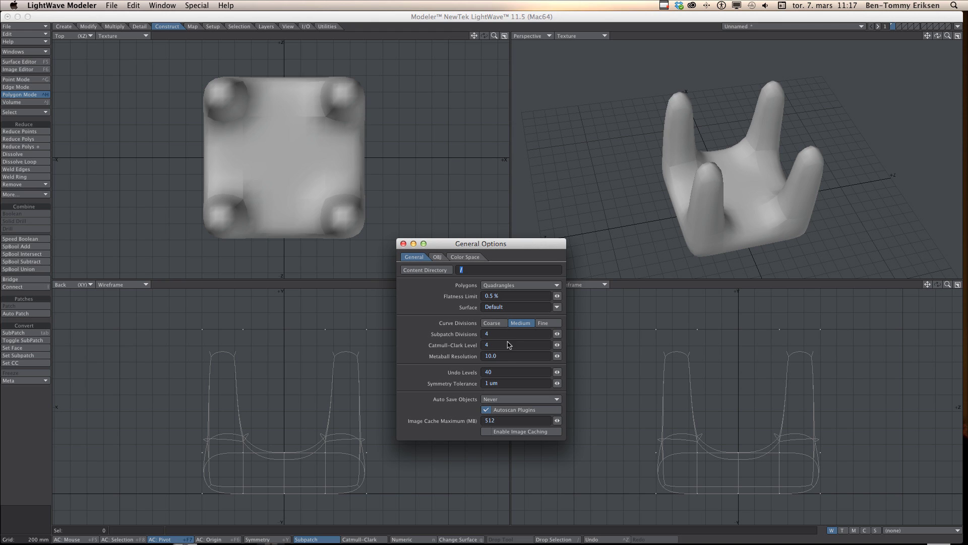
drag(497, 335, 463, 337)
text(5)
key(Tab)
text(5)
key(Tab)
drag(492, 333, 474, 334)
text(6)
key(Tab)
text(6)
key(Tab)
Close General Options and switch SubD type to Catmull-Clark and back to Subpatch.
click(403, 243)
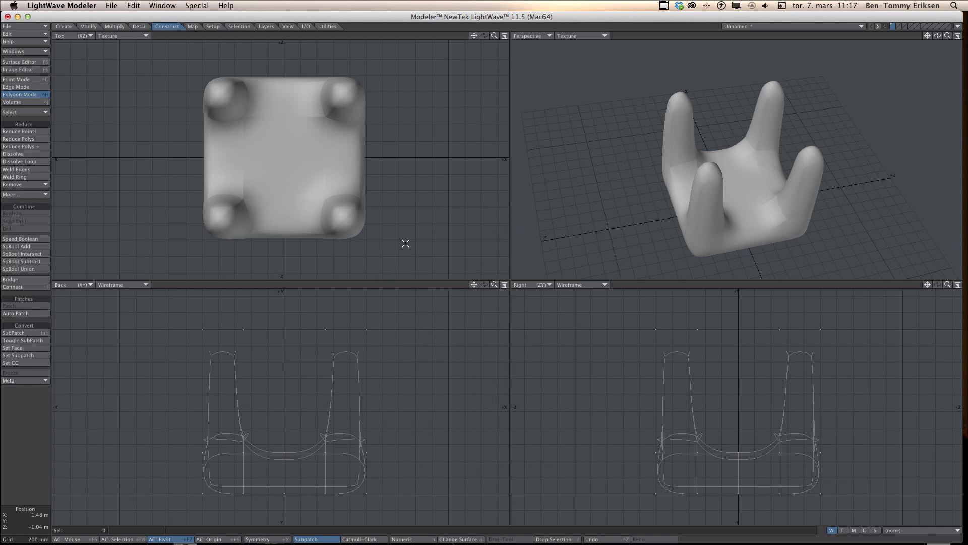
click(377, 541)
click(318, 539)
key(Tab)
key(Tab)
Orbit to a front-left view and freeze the model into a dense polygon mesh.
alt+drag(749, 198, 809, 194)
alt+drag(706, 194, 706, 175)
scroll(722, 166, up, 1)
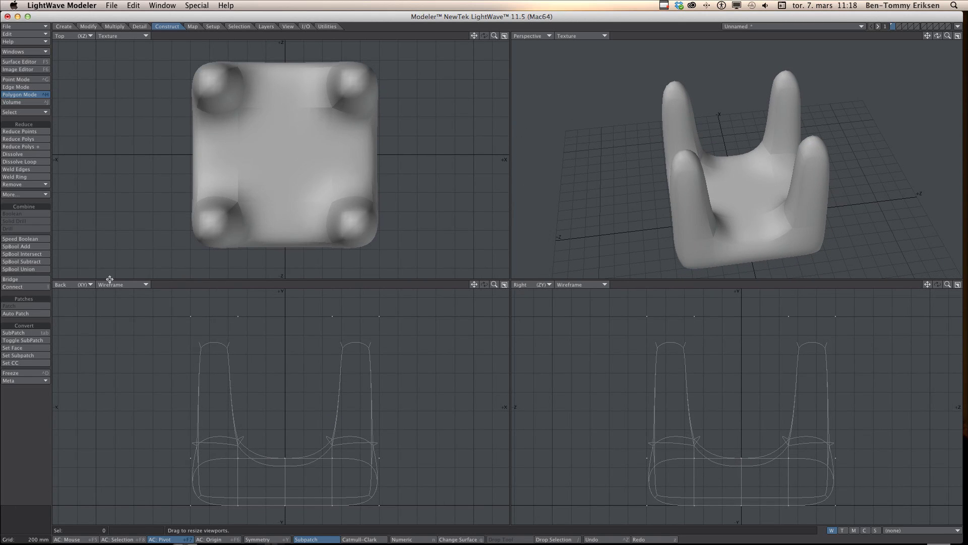
click(43, 372)
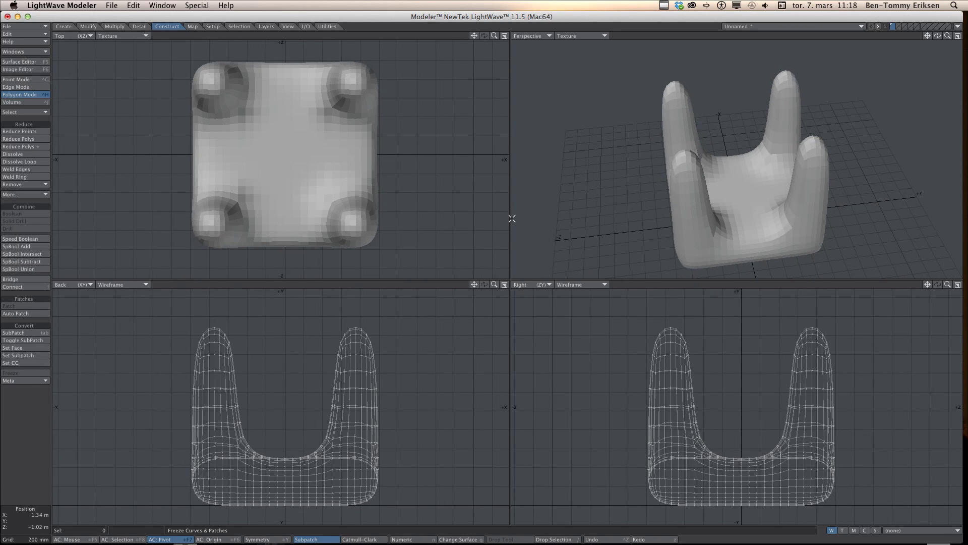
mouse_move(790, 191)
alt+mouse_down()
mouse_move(685, 145)
mouse_move(723, 108)
mouse_move(676, 180)
mouse_move(803, 191)
alt+mouse_up()
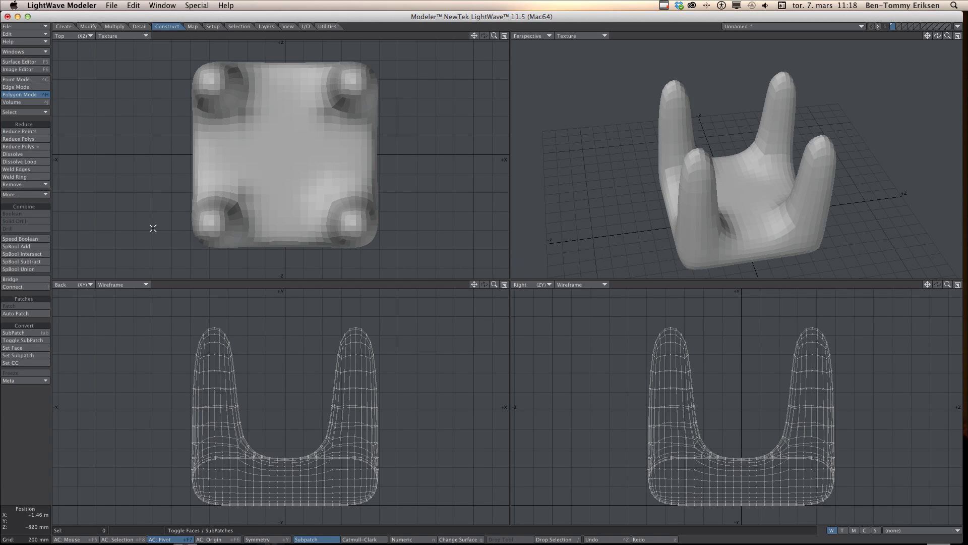
Launch SHM_STL_Exporter_v1.12 from Utilities > Additional and set the save folder to Skrivebord (Desktop).
click(327, 26)
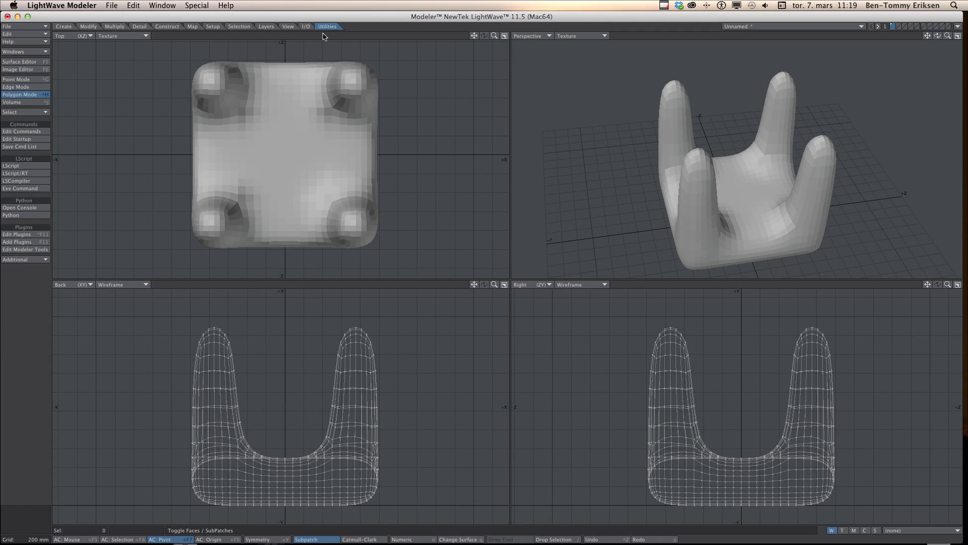
click(30, 260)
click(64, 459)
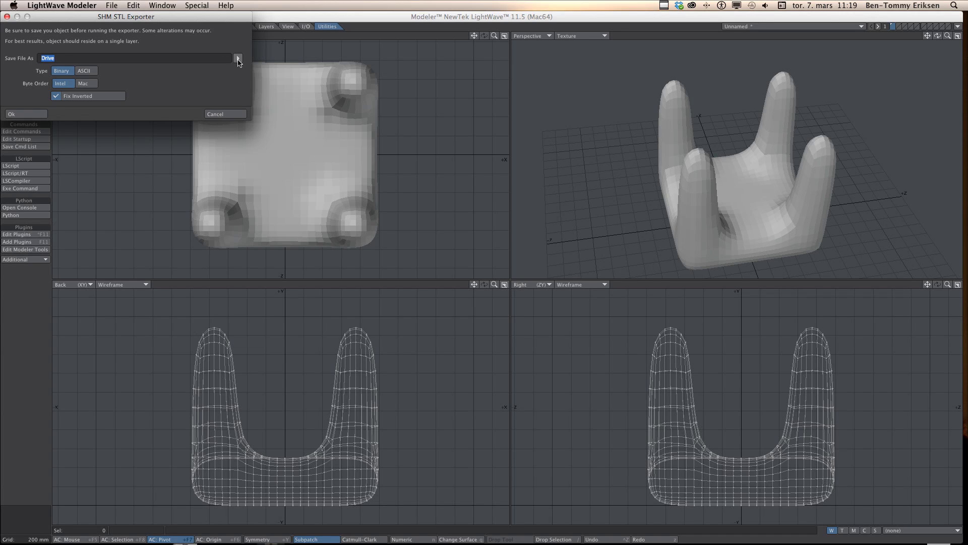
click(238, 58)
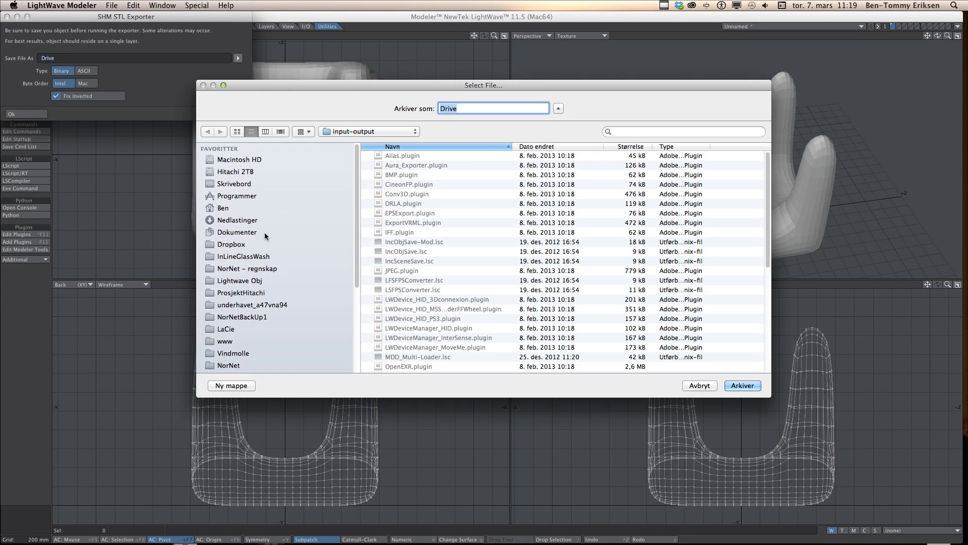
click(239, 185)
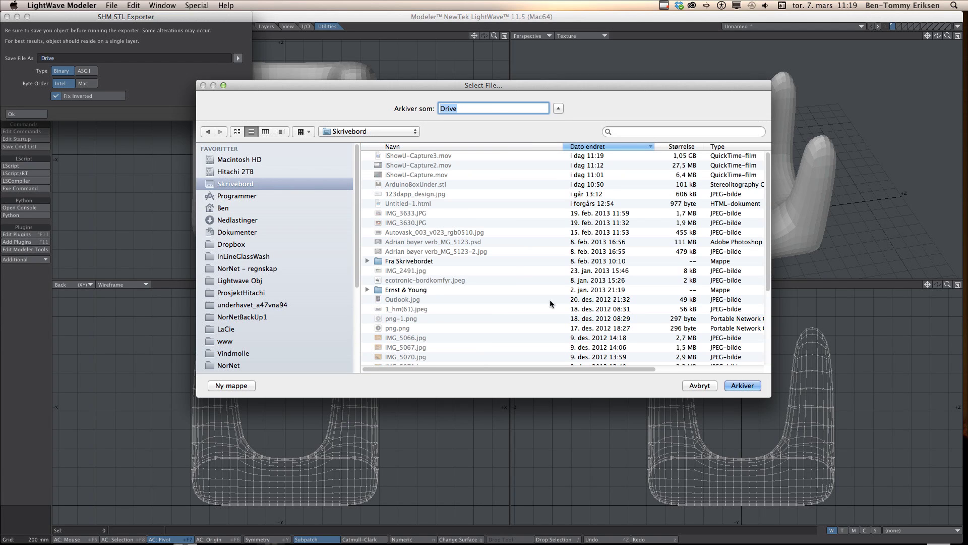
click(742, 385)
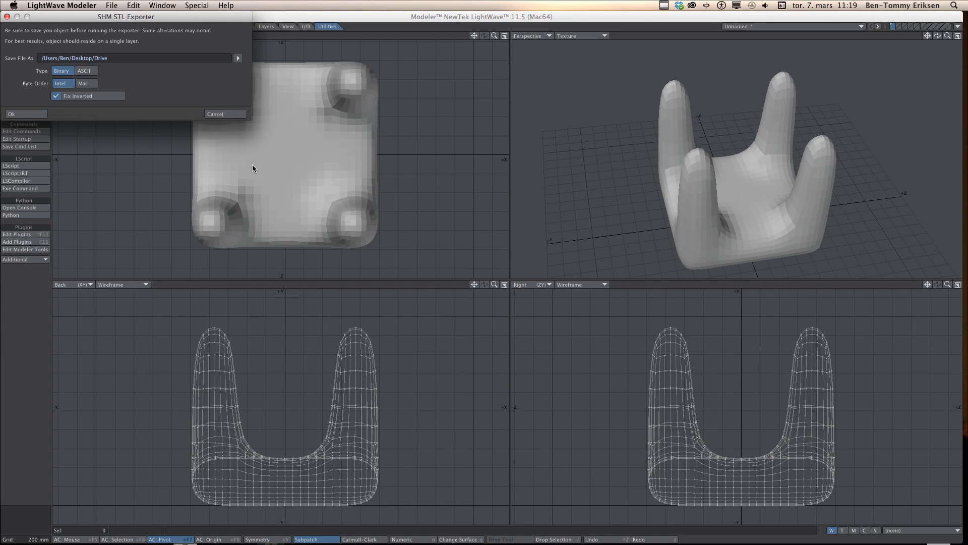
Rename the export file to test.stl and run the SHM STL Exporter to save it to the Desktop.
click(115, 60)
text(test.stl)
click(94, 58)
click(25, 114)
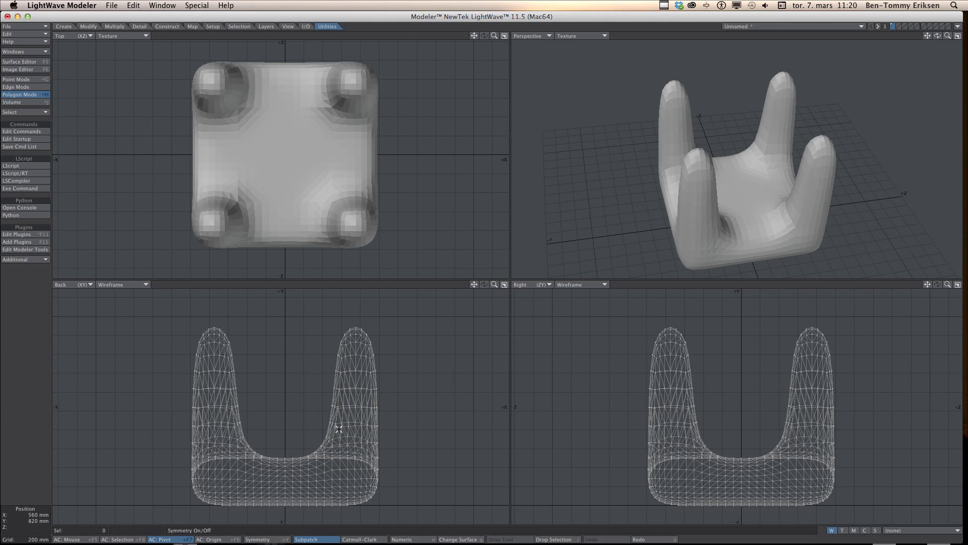
In Finder's Skrivebord (Desktop) folder, open test.stl in Pleasant3D.
key(super+Tab)
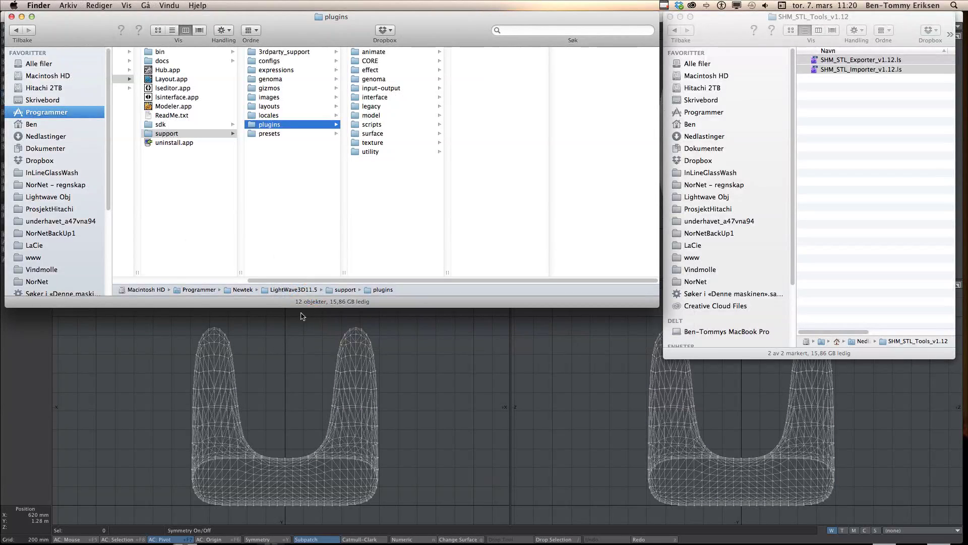
click(42, 101)
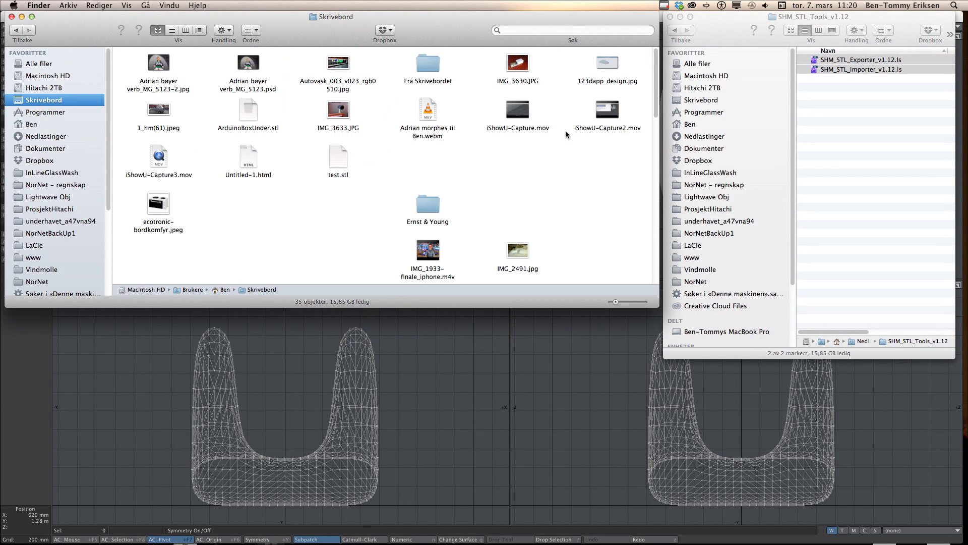
double_click(336, 159)
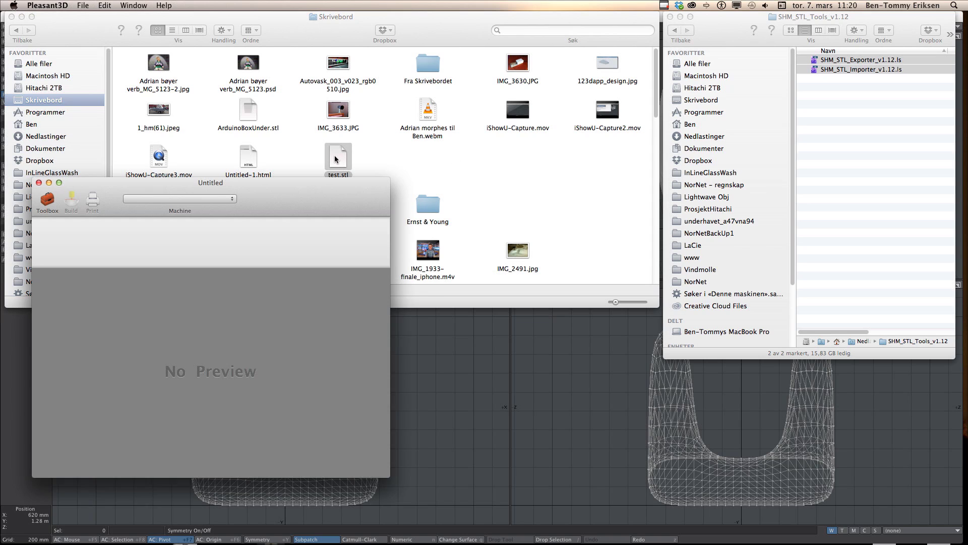
Close the empty Untitled window and rotate the test.stl wireframe to show all four prongs.
click(39, 185)
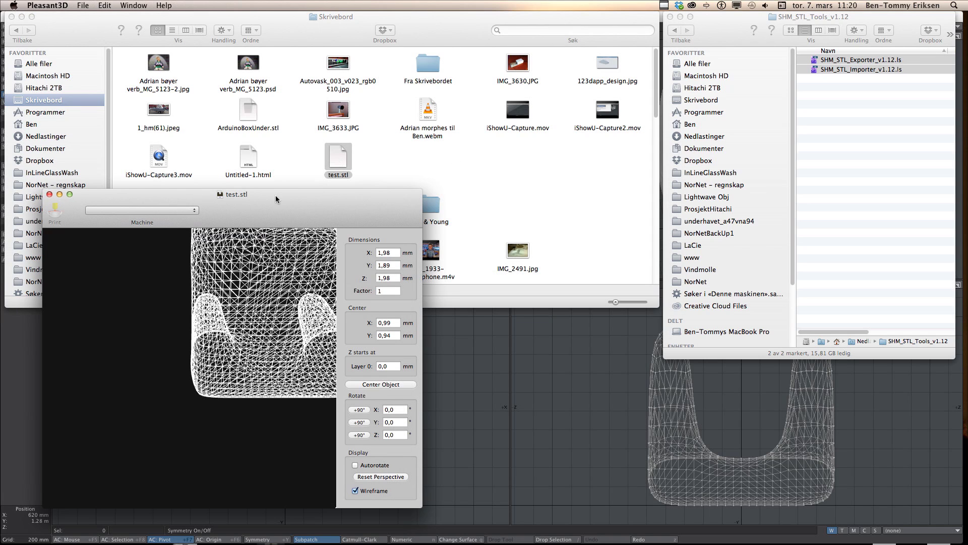
drag(276, 195, 315, 69)
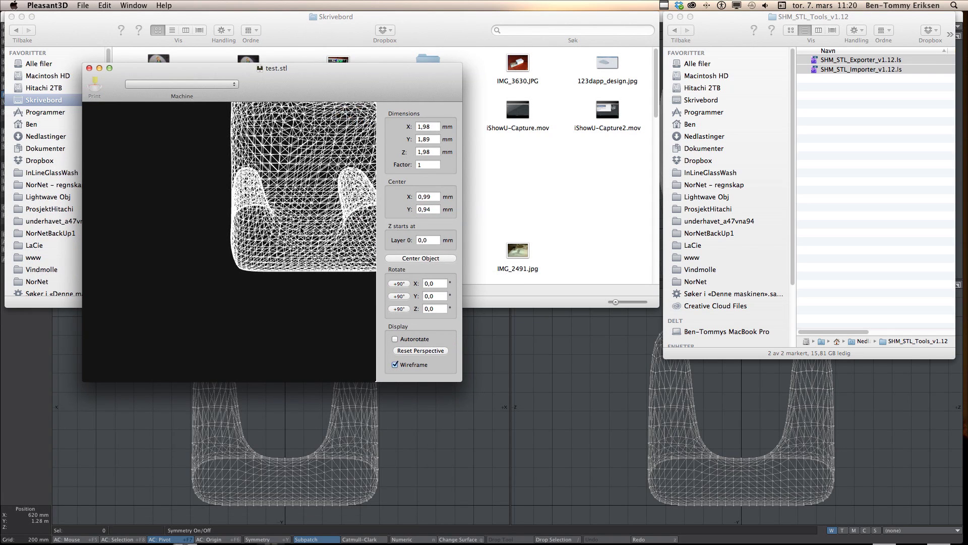
drag(301, 229, 340, 203)
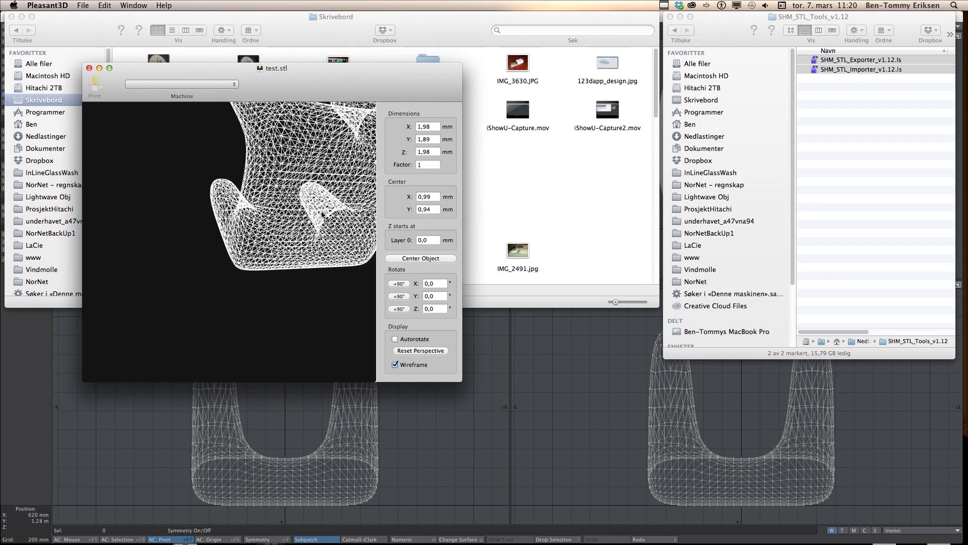
drag(322, 214, 294, 177)
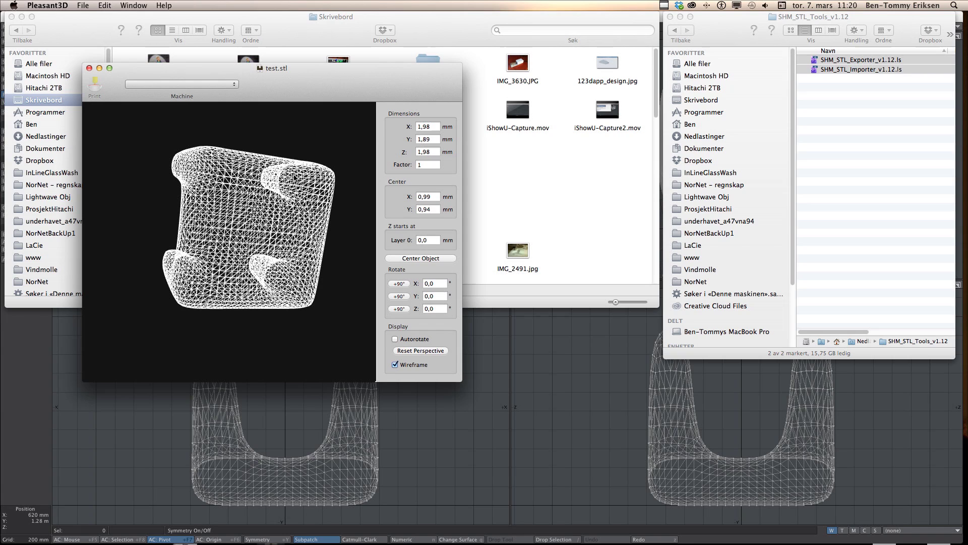